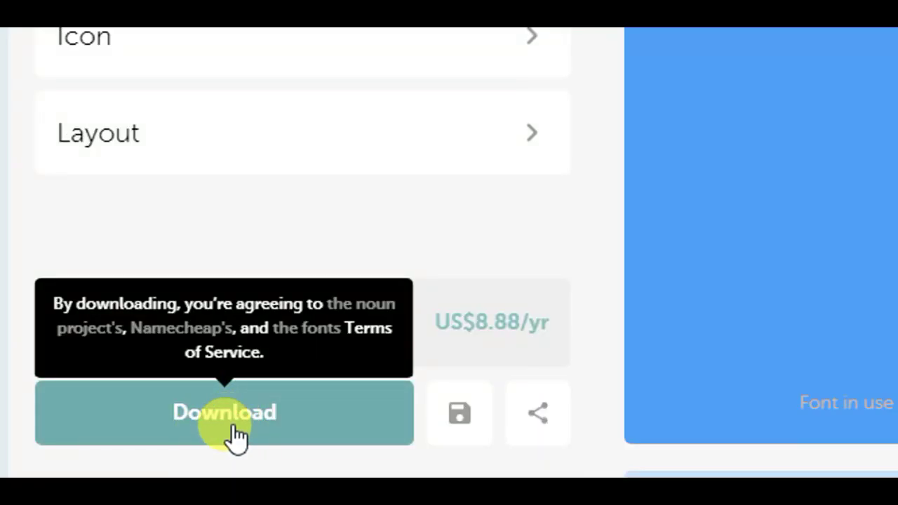
Step: Download the logo package and open base app tube-logo.zip from its download folder to locate cover.png
click(238, 437)
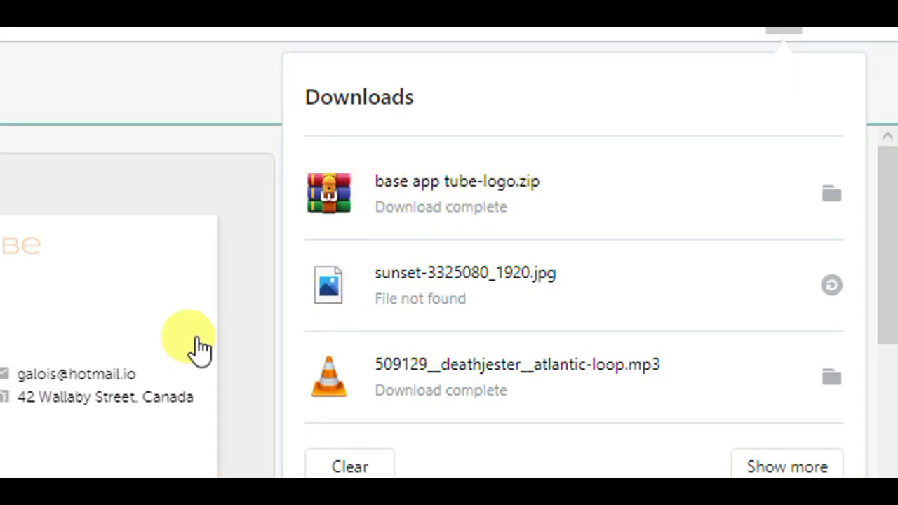
click(832, 197)
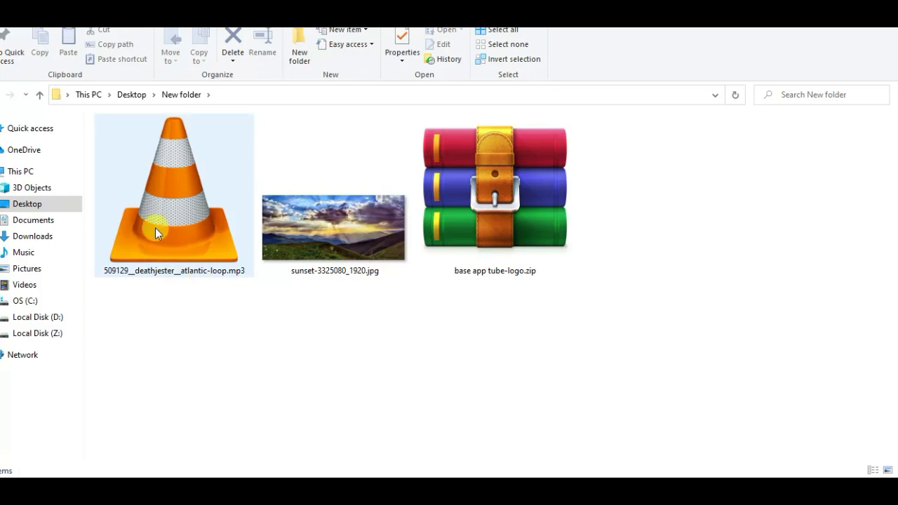
double_click(233, 245)
click(390, 226)
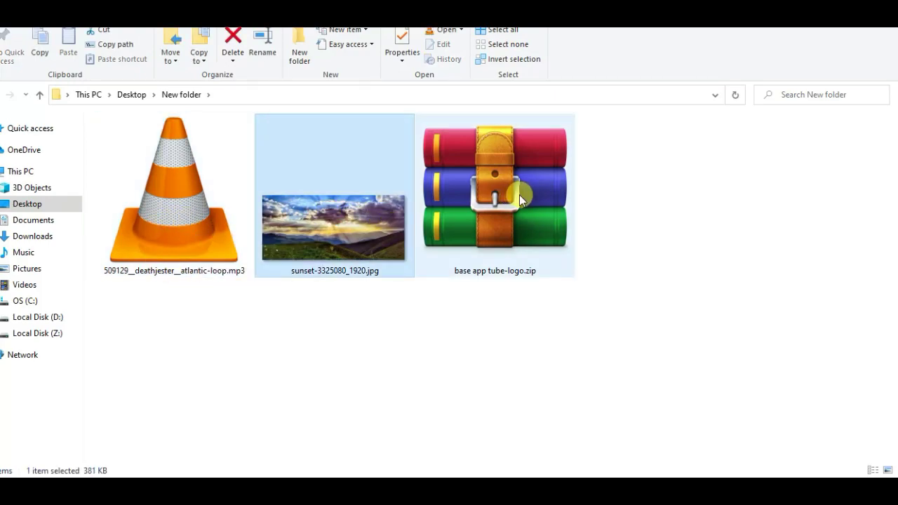
click(520, 194)
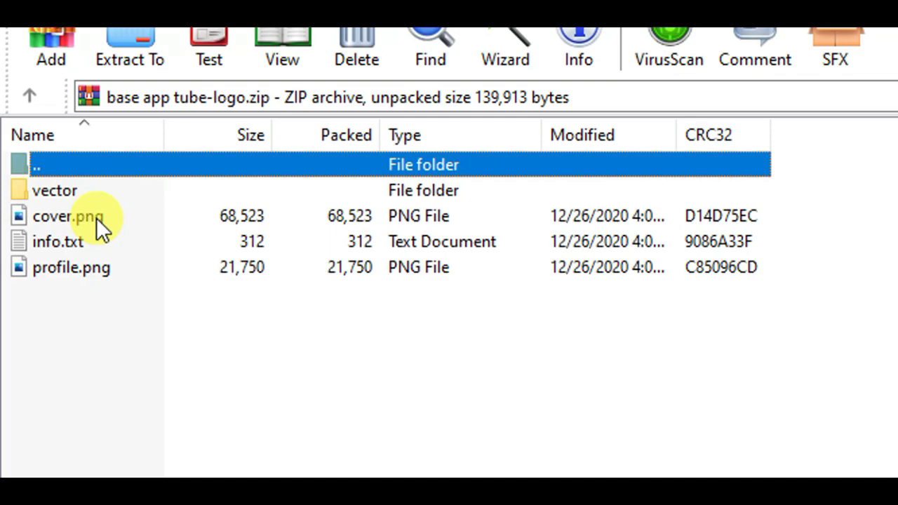
click(96, 217)
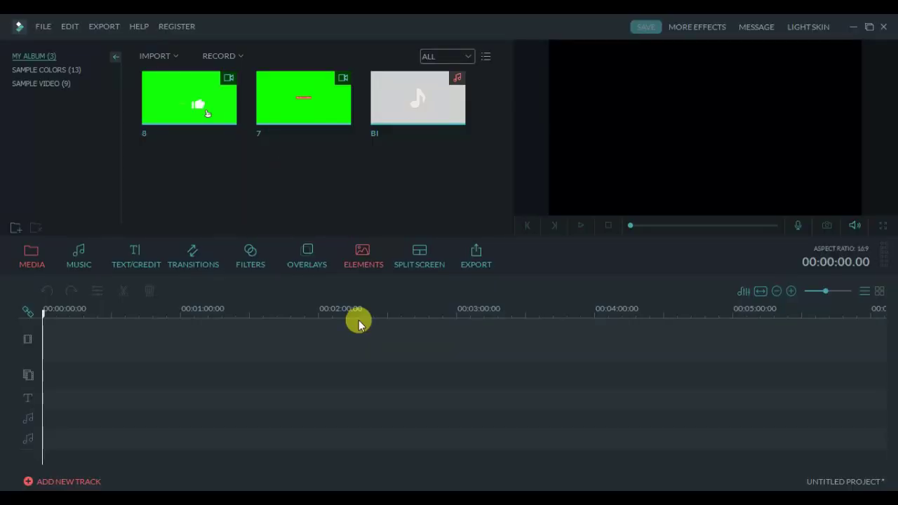
Step: Import 509129__deathjester__atlantic-loop.mp3 and sunset-3325080_1920.jpg from the New folder into Filmora's media library
click(330, 428)
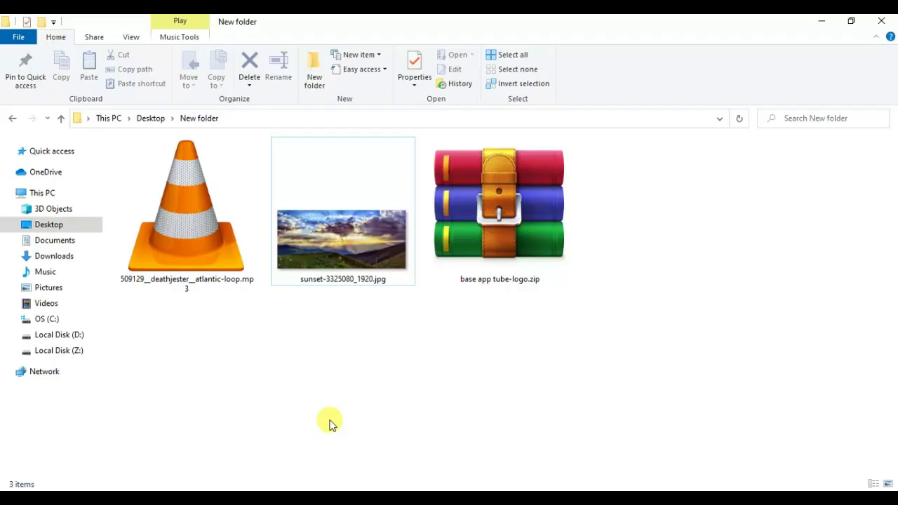
click(186, 281)
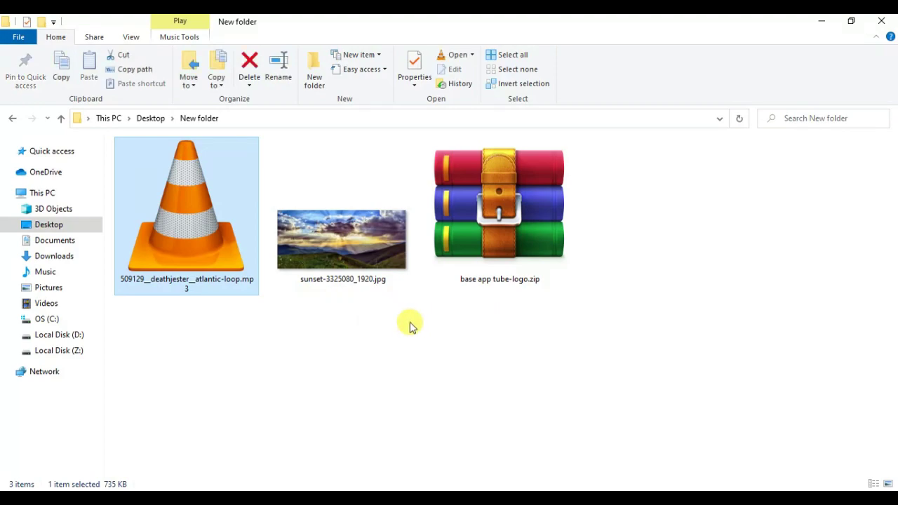
drag(393, 310, 378, 219)
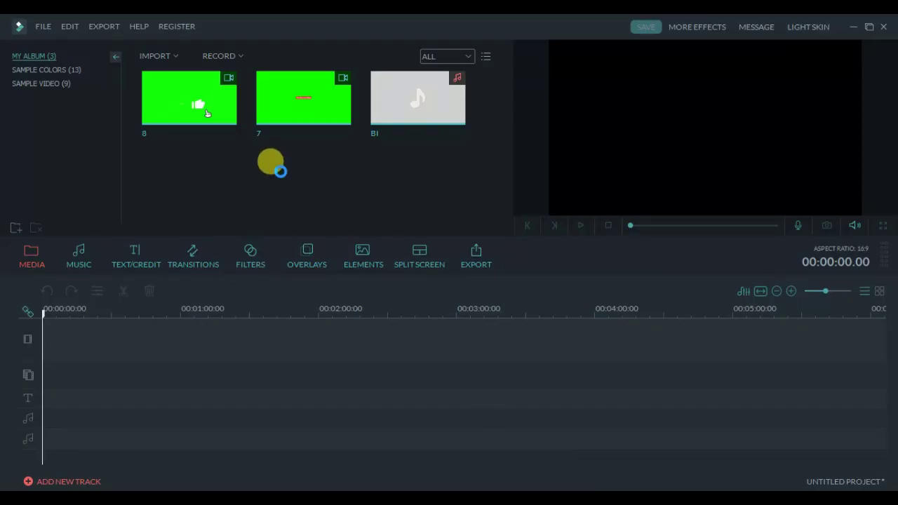
drag(280, 175, 281, 176)
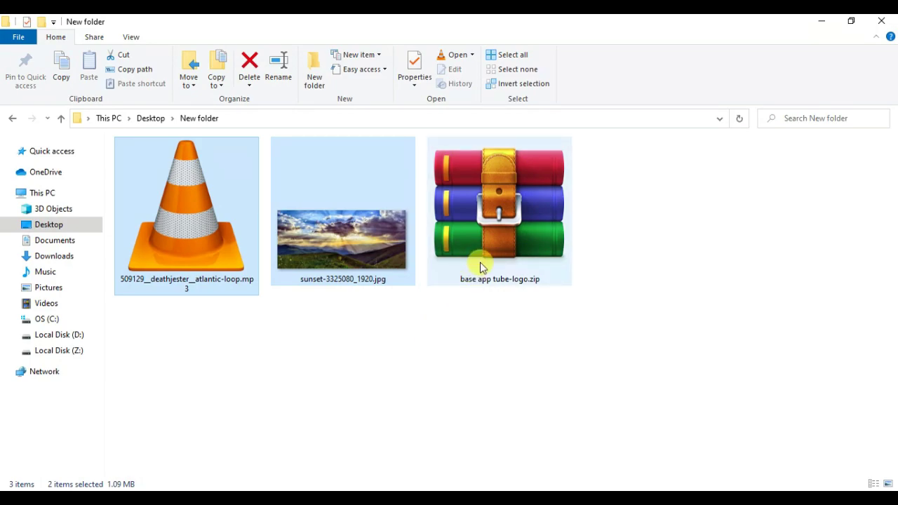
Step: Import cover.png from the base app tube-logo.zip archive into Filmora's media library
click(481, 267)
double_click(482, 267)
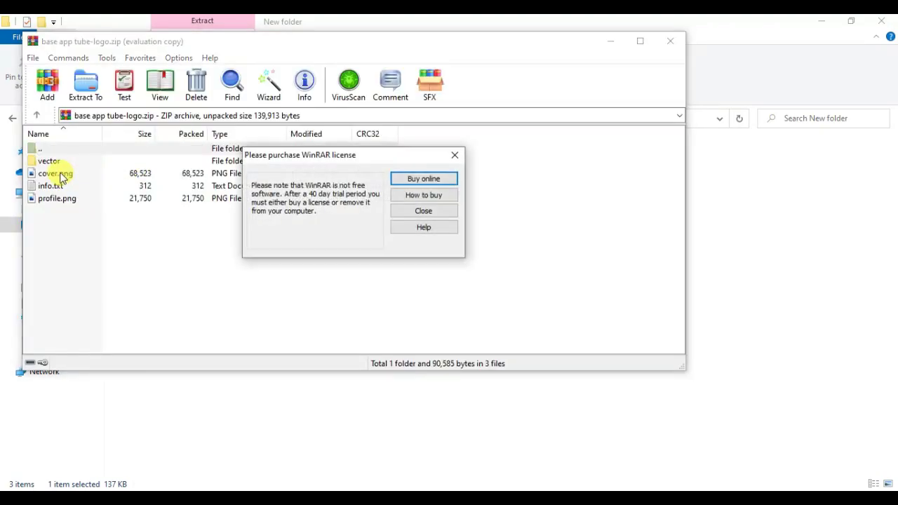
click(454, 154)
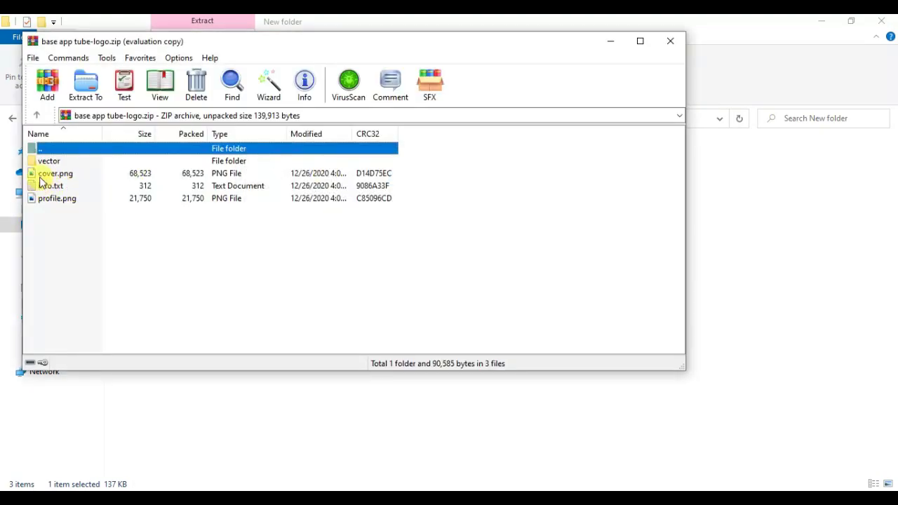
drag(87, 175, 346, 365)
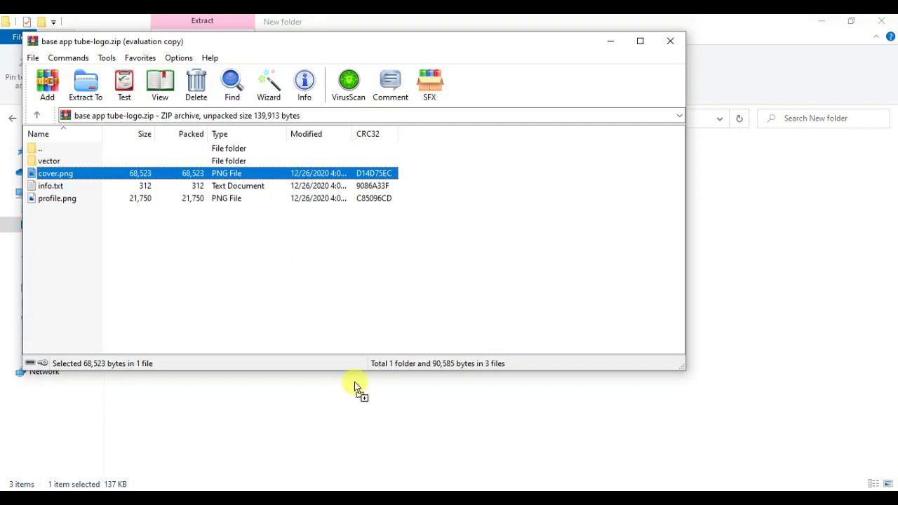
drag(413, 441, 491, 483)
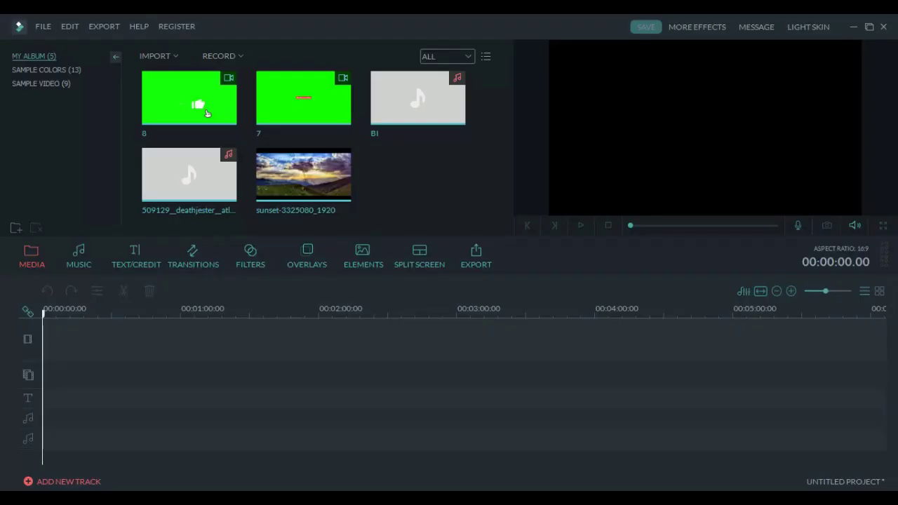
drag(403, 188, 403, 188)
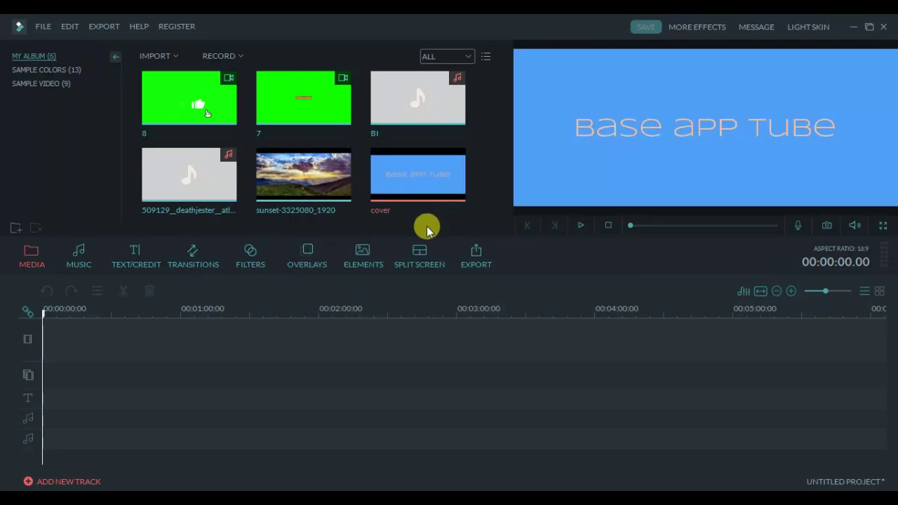
Step: Place the sunset image on the video track with a length of 00:03:35.00, and add the atlantic-loop music at the start of the audio track
mouse_move(327, 177)
drag(331, 176, 528, 317)
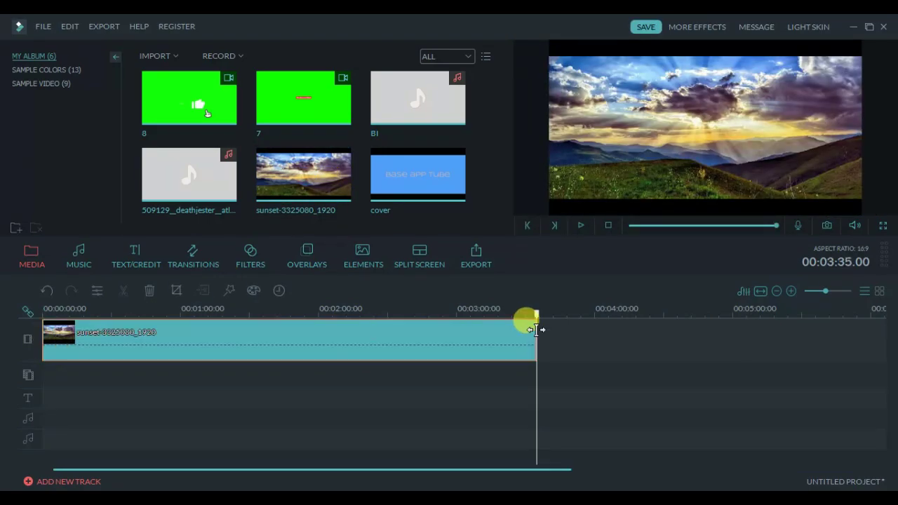
mouse_move(219, 195)
drag(219, 195, 49, 400)
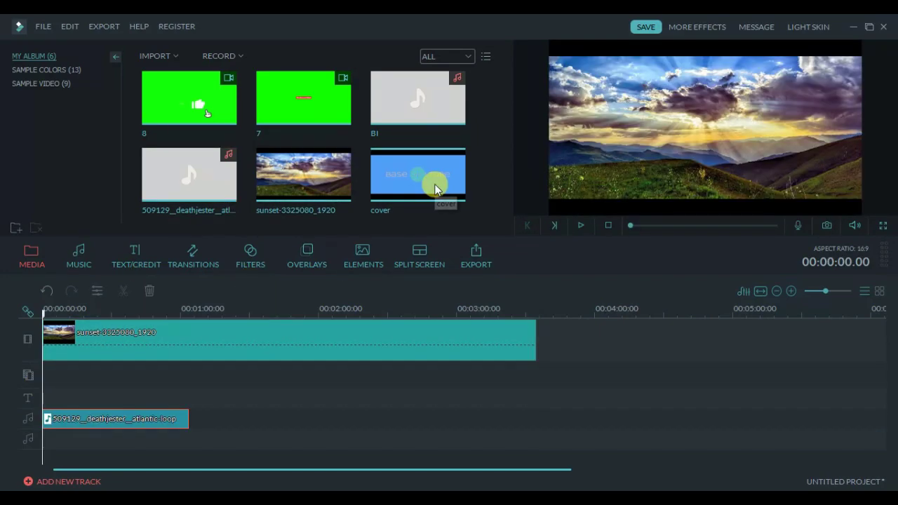
Step: Add the cover image to the start of the overlay track and shrink it to a small logo in the frame's lower-right corner
drag(440, 185, 44, 374)
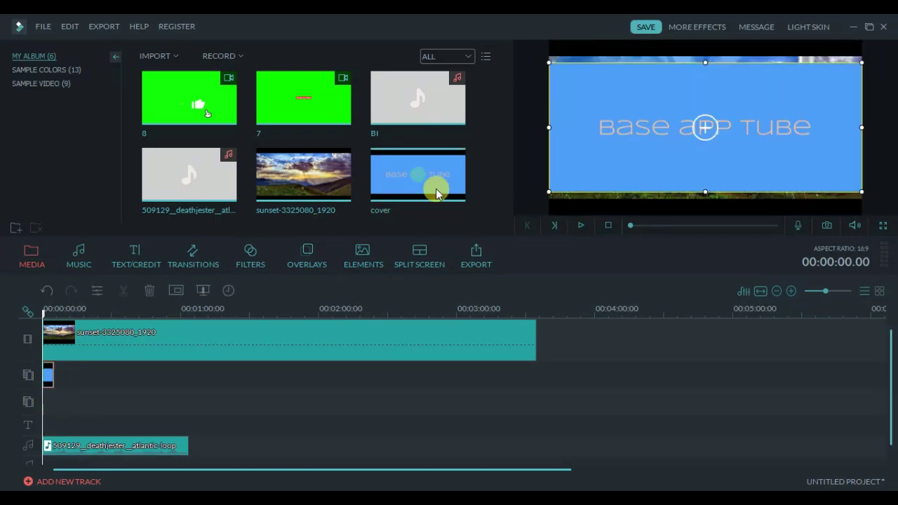
drag(551, 62, 739, 140)
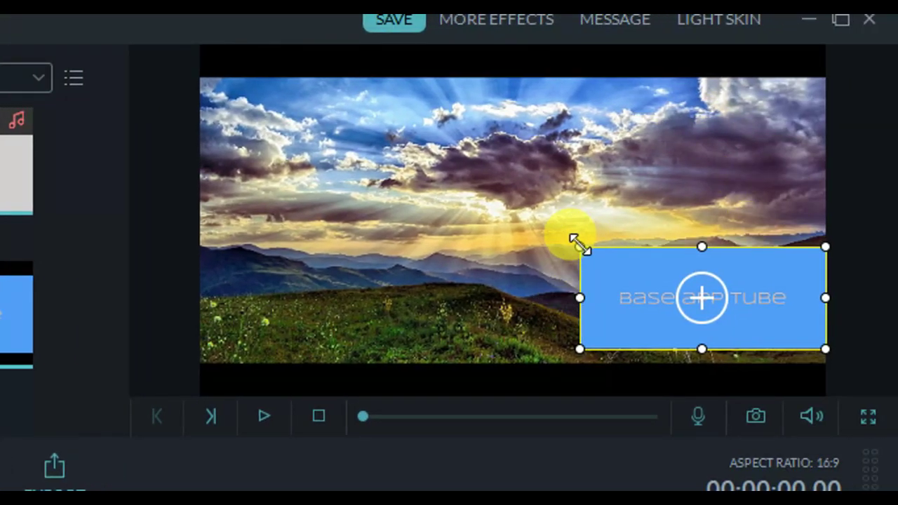
drag(574, 240, 150, 113)
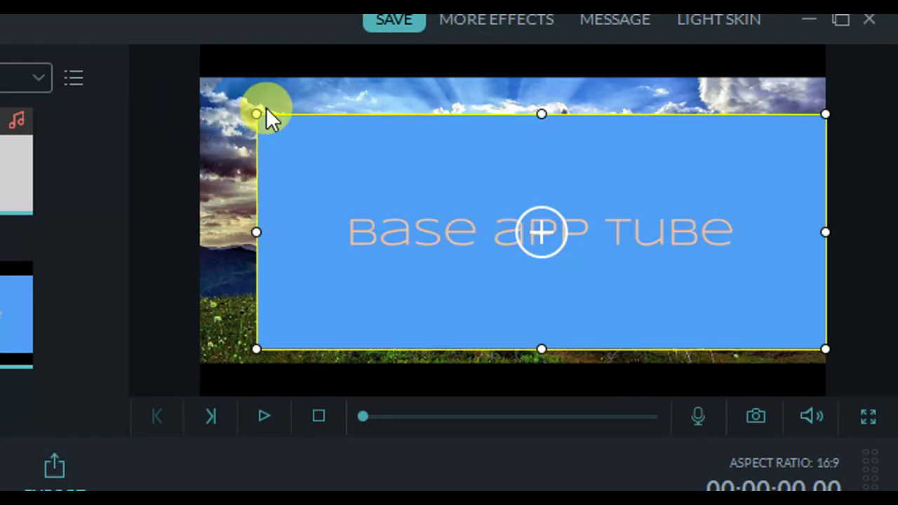
drag(256, 114, 719, 305)
drag(779, 303, 773, 257)
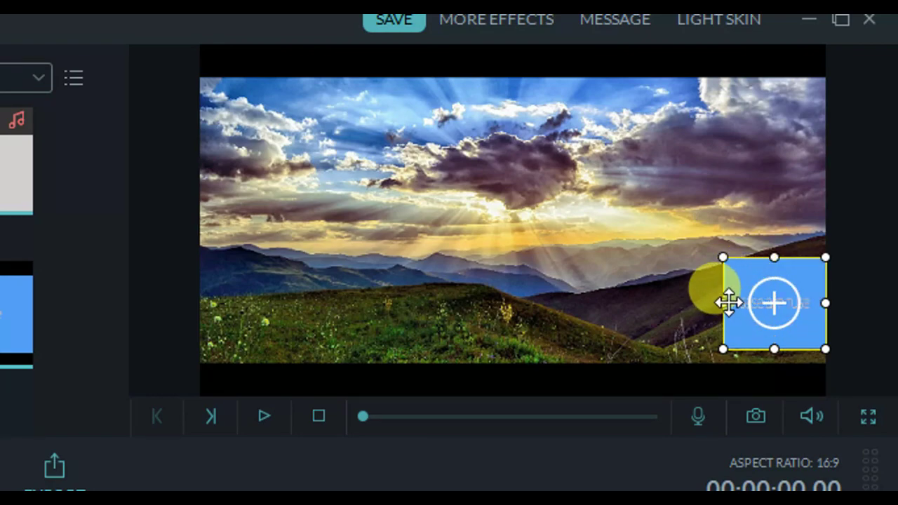
drag(722, 303, 700, 302)
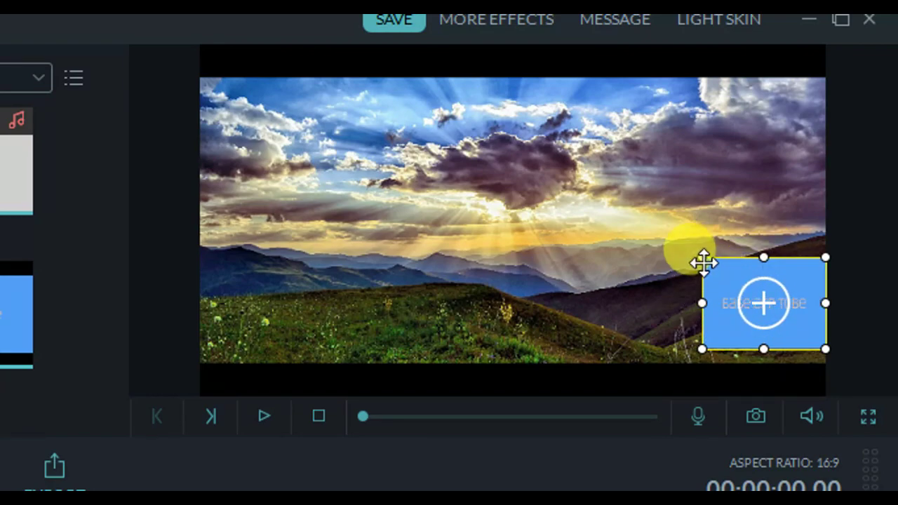
drag(701, 257, 725, 274)
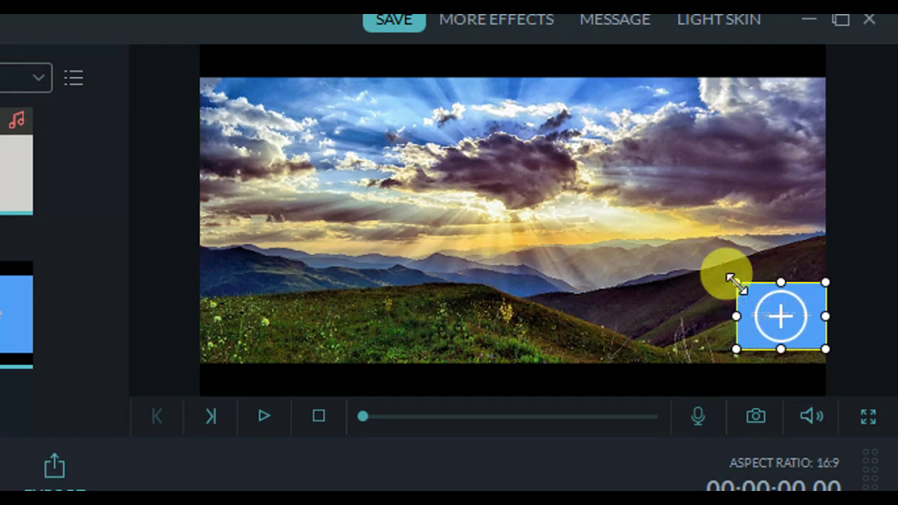
Step: Reposition the logo along the lower part of the frame and extend the cover clip to the end of the sunset clip
drag(788, 325, 261, 330)
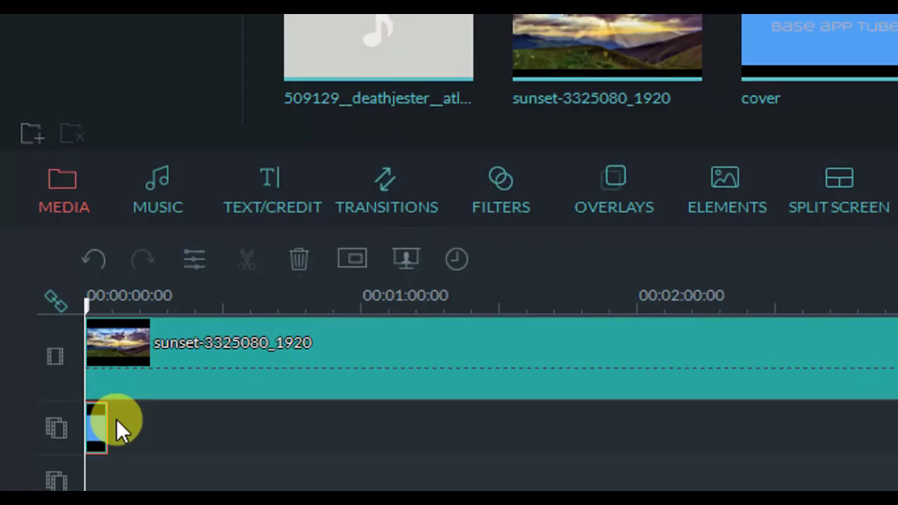
drag(184, 420, 892, 414)
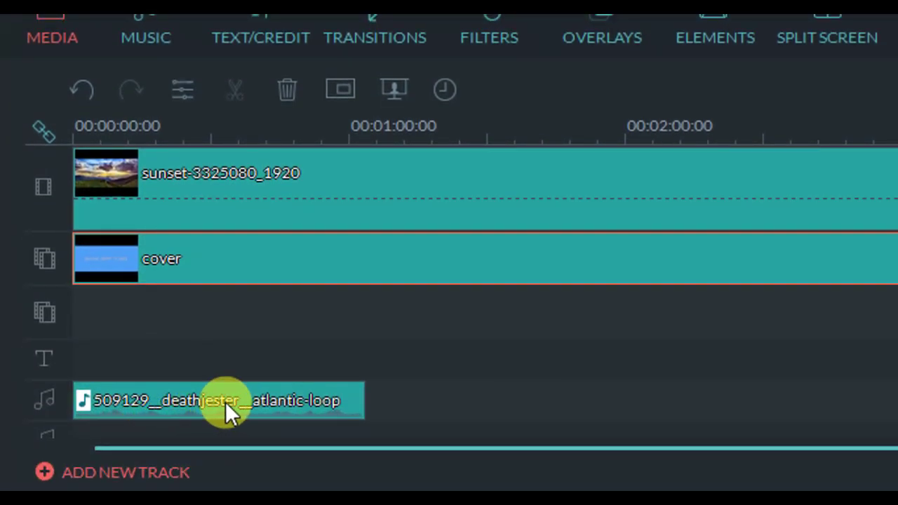
Step: Copy the atlantic-loop music clip and paste the duplicate directly after the original on the audio track
click(254, 396)
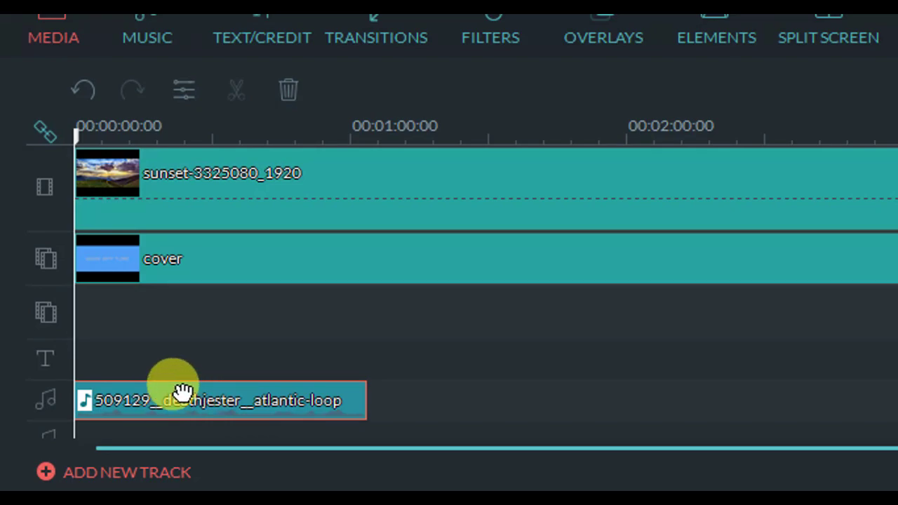
right_click(256, 404)
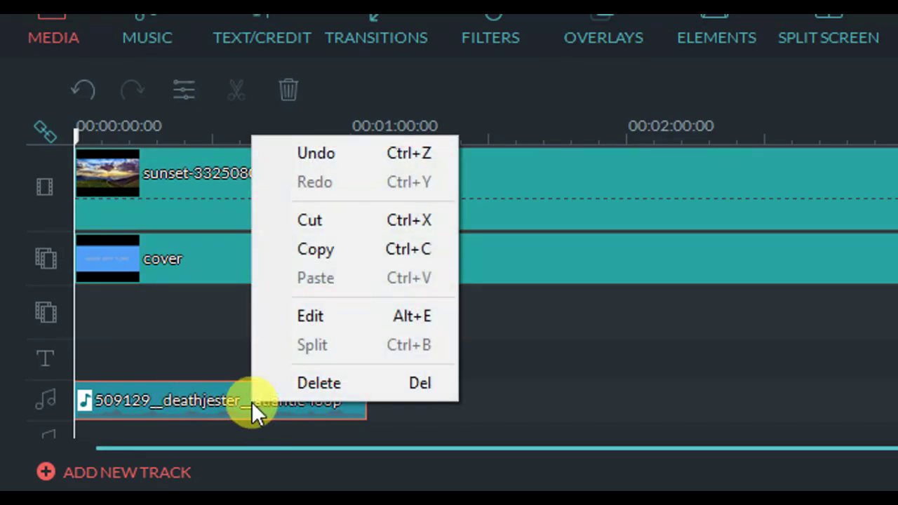
click(350, 249)
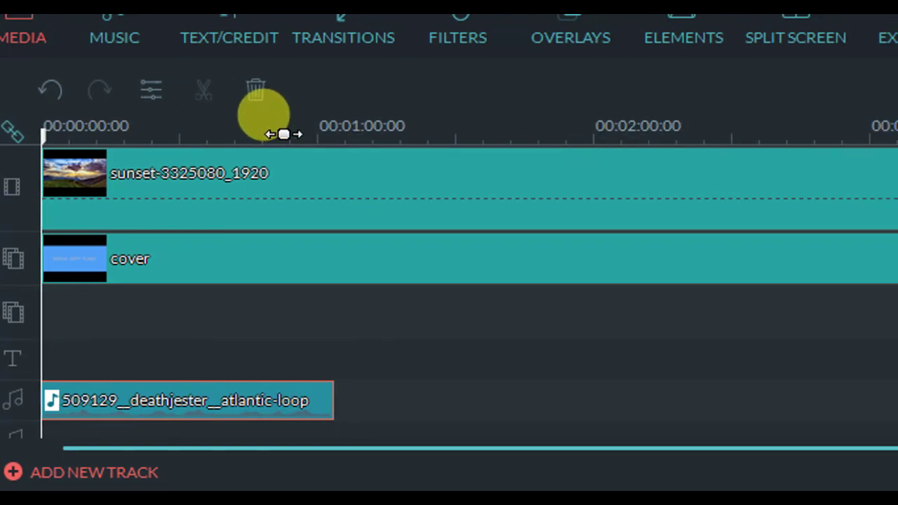
click(284, 134)
drag(284, 134, 334, 150)
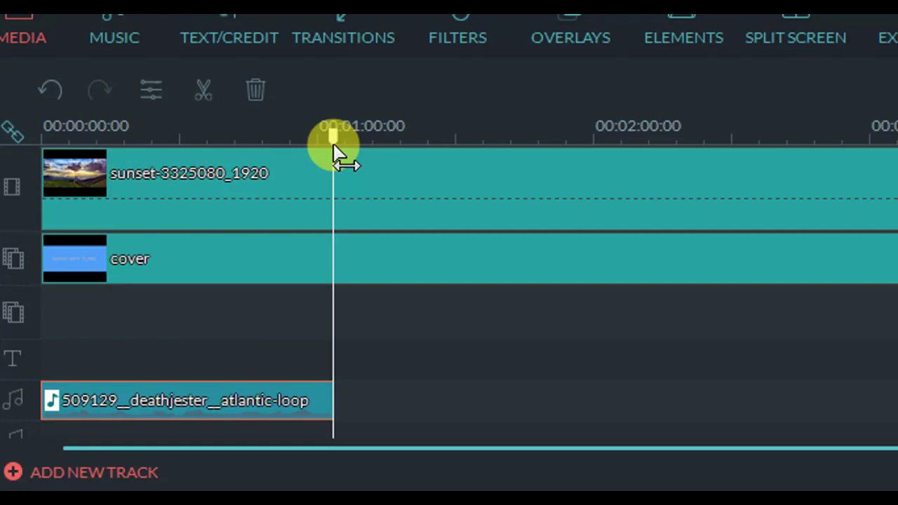
right_click(394, 322)
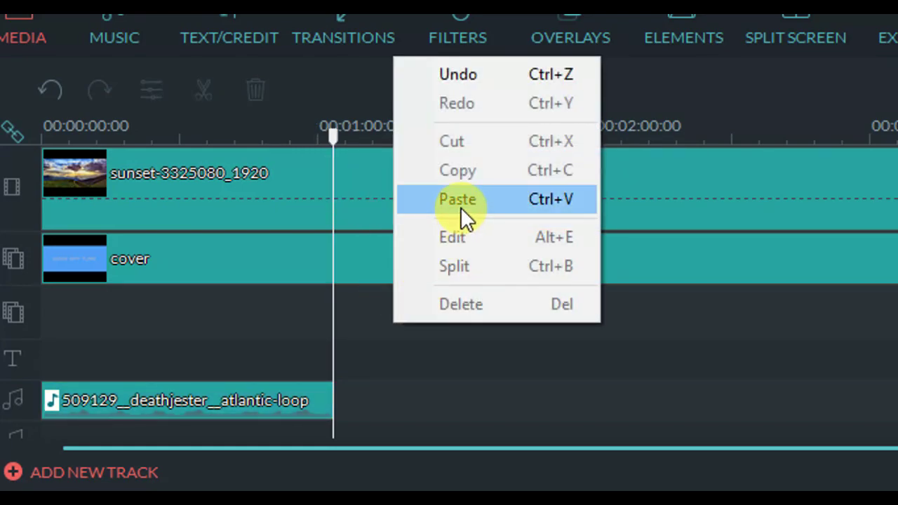
click(461, 203)
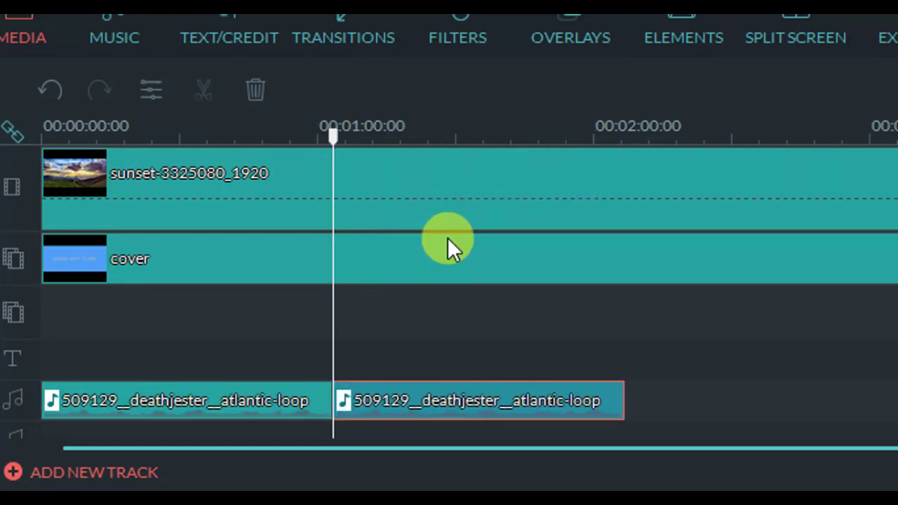
Step: Copy both atlantic-loop clips together and paste them at the end of the second clip to fill the video's length
click(653, 407)
drag(654, 387, 147, 383)
right_click(103, 385)
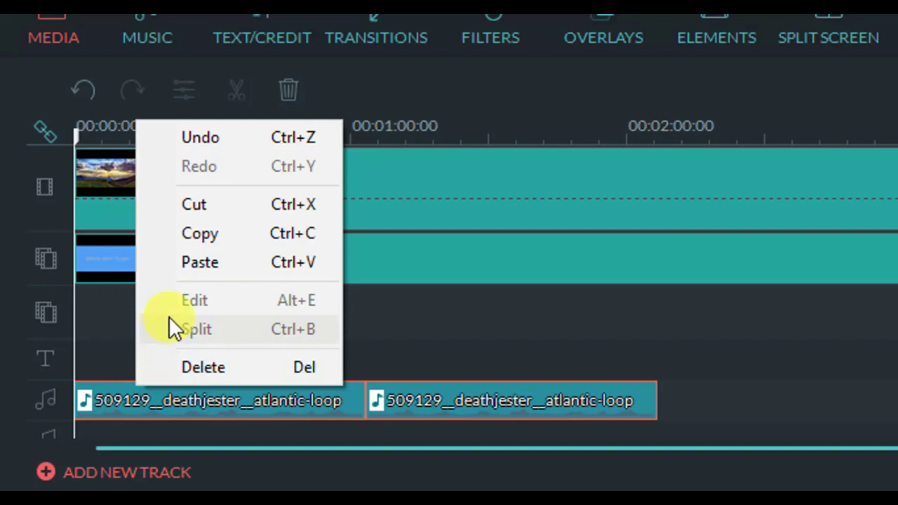
click(266, 233)
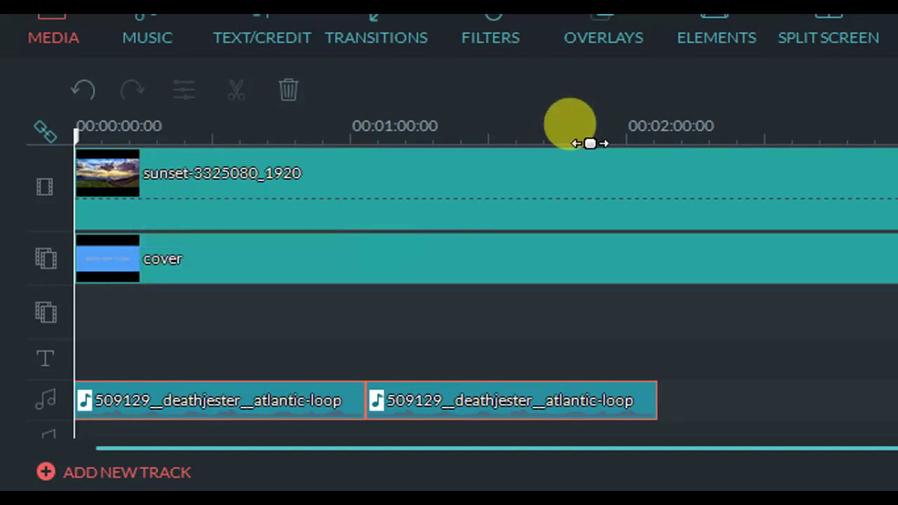
click(652, 133)
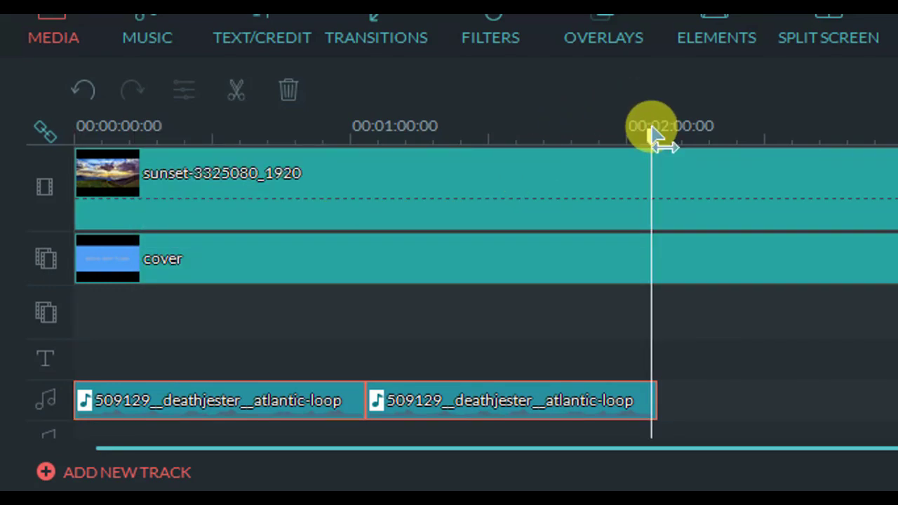
drag(651, 133, 657, 133)
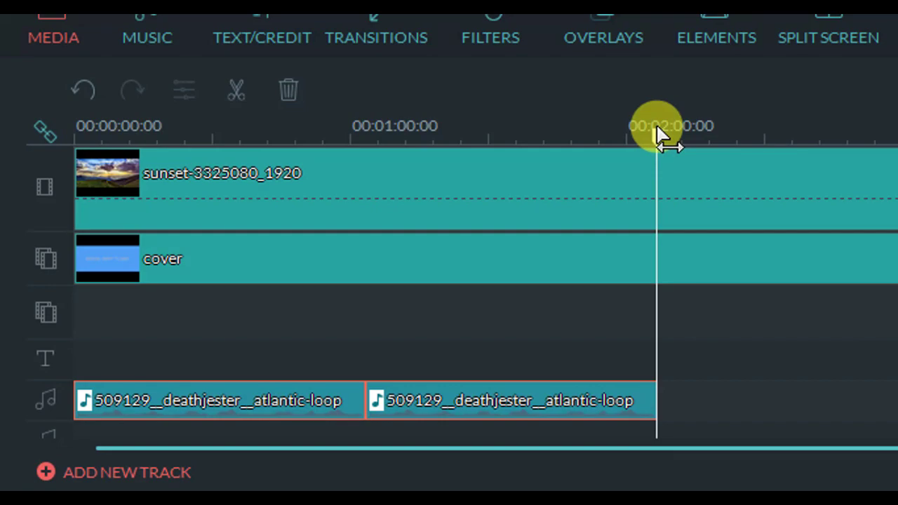
key(ctrl+v)
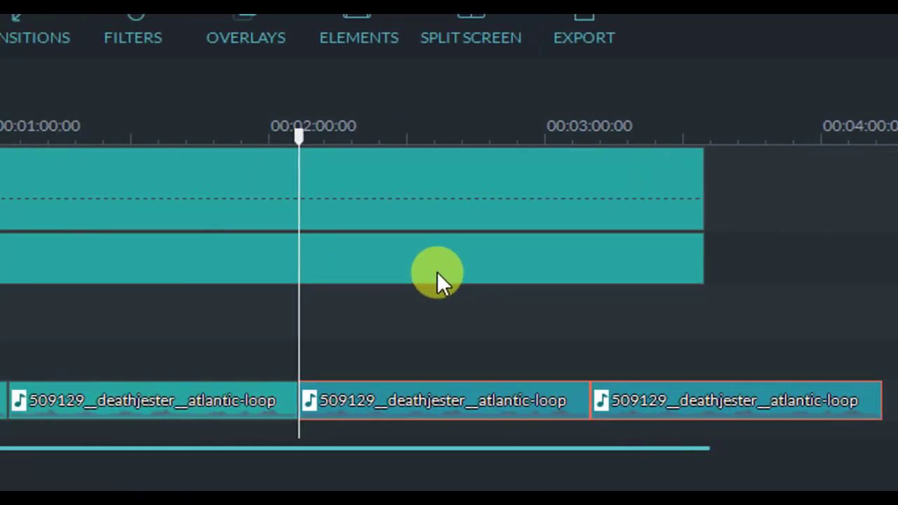
Step: Extend the cover clip and the sunset clip to the end of the last atlantic-loop clip and scrub through the preview
click(437, 273)
drag(702, 245, 848, 250)
drag(763, 251, 757, 259)
click(586, 202)
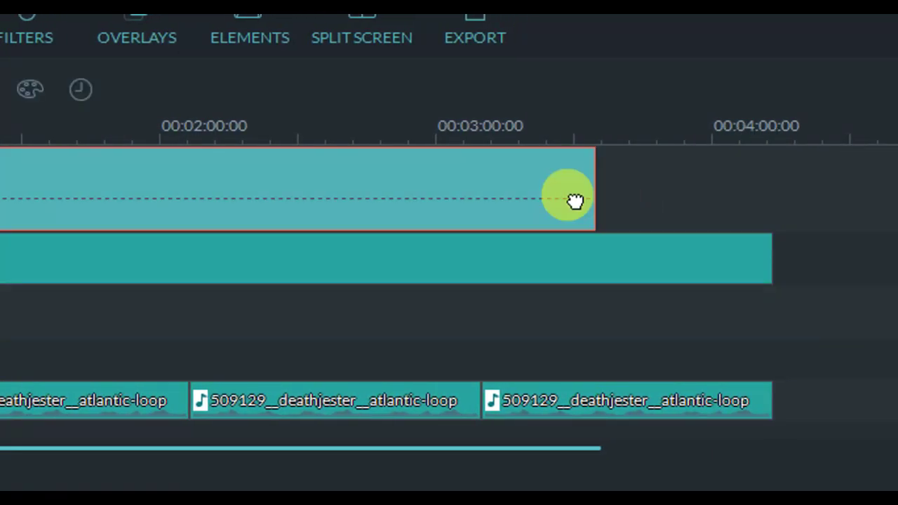
drag(594, 199, 710, 199)
drag(758, 204, 772, 204)
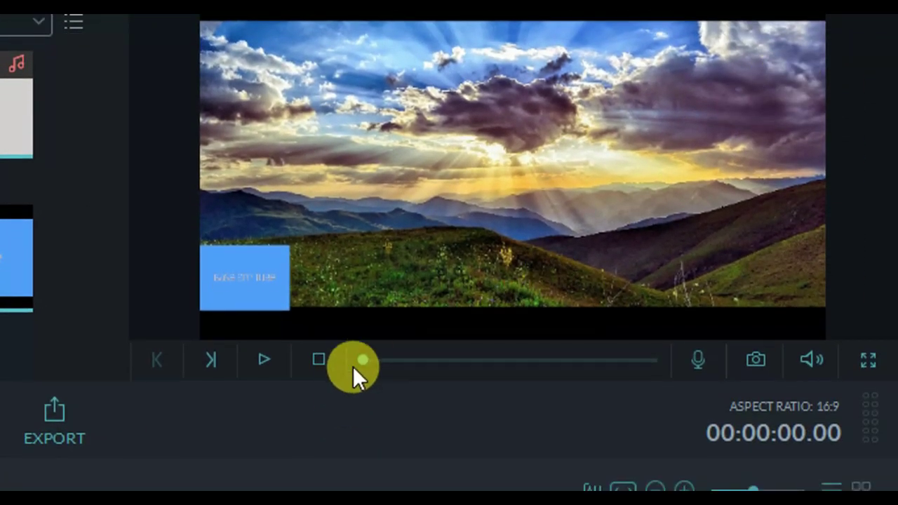
drag(368, 357, 575, 358)
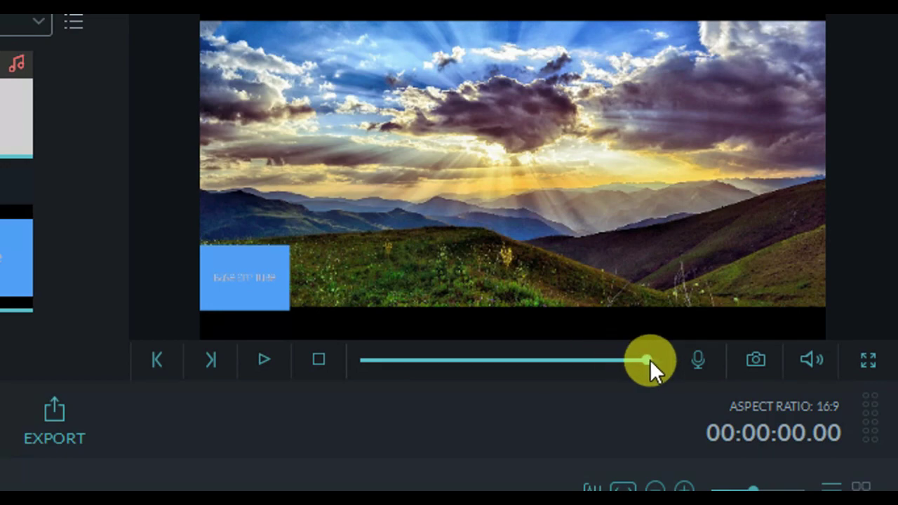
drag(649, 359, 663, 361)
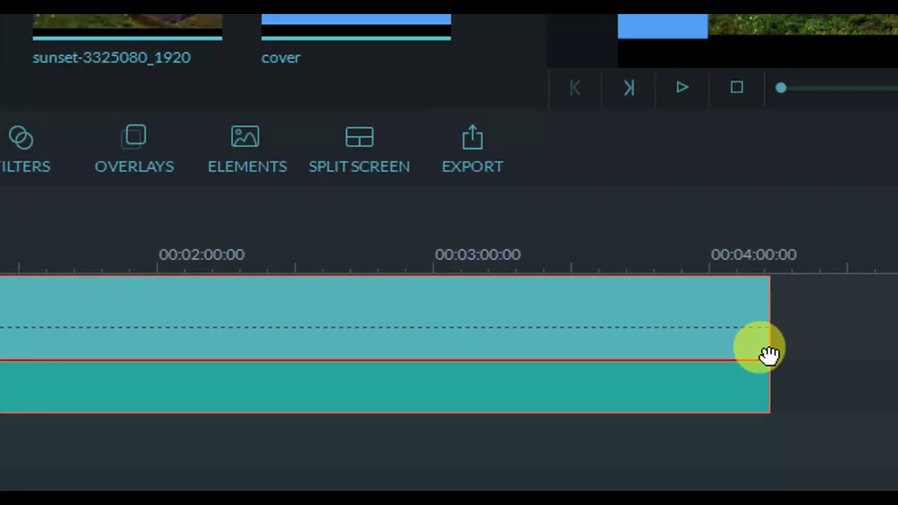
Step: Set up an export in AVI format named "sleep medi" and close the output settings without exporting
click(471, 169)
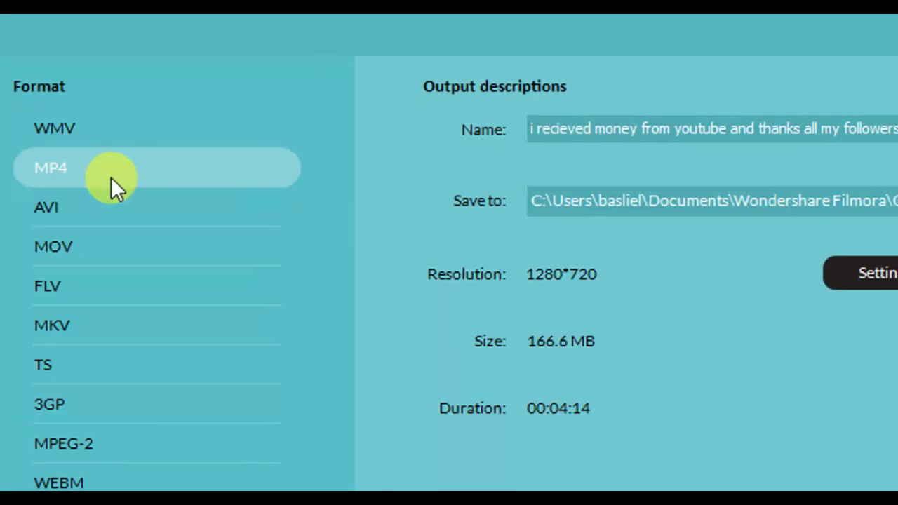
click(140, 184)
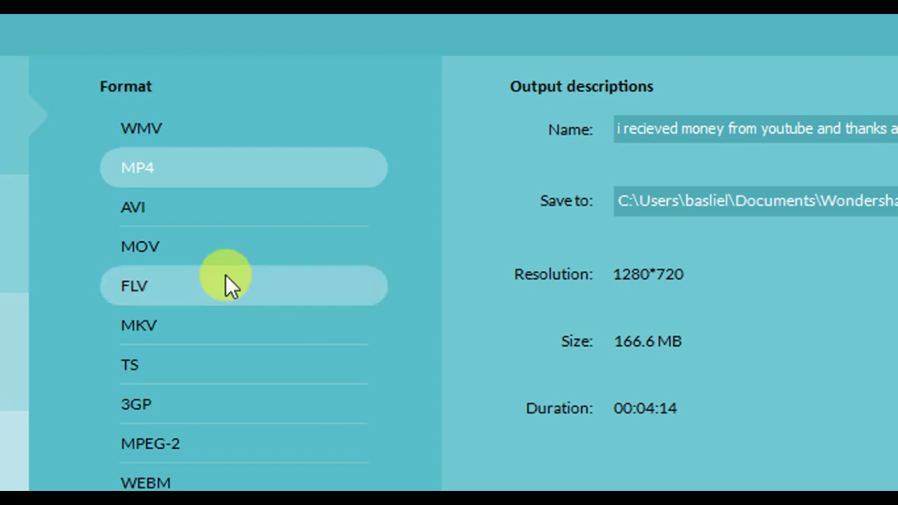
click(173, 209)
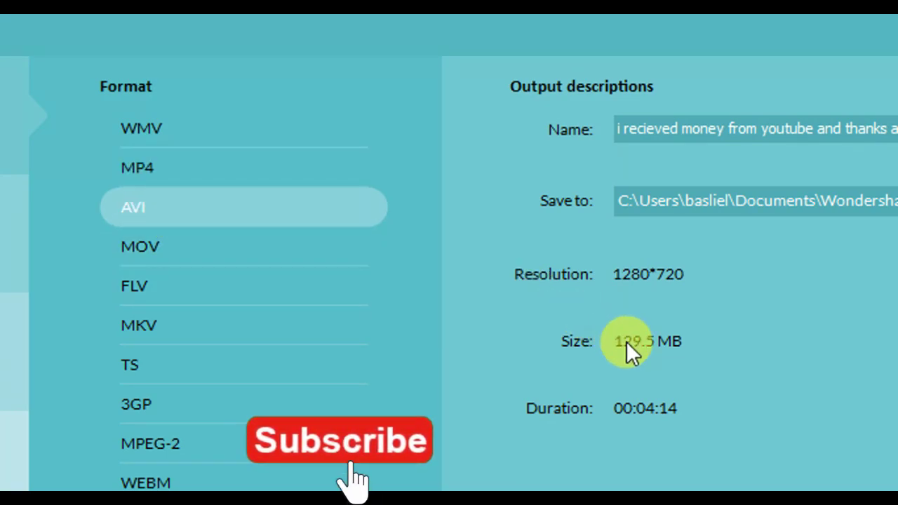
click(754, 128)
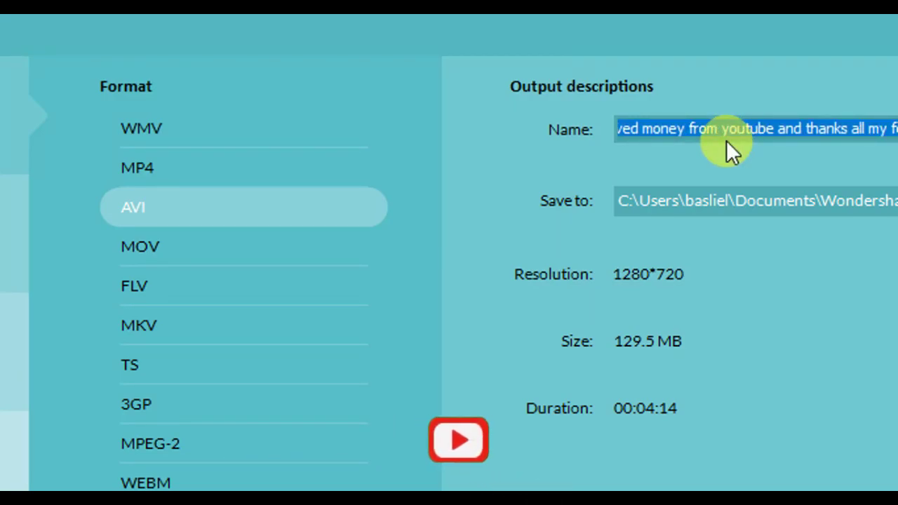
text(sleep medi)
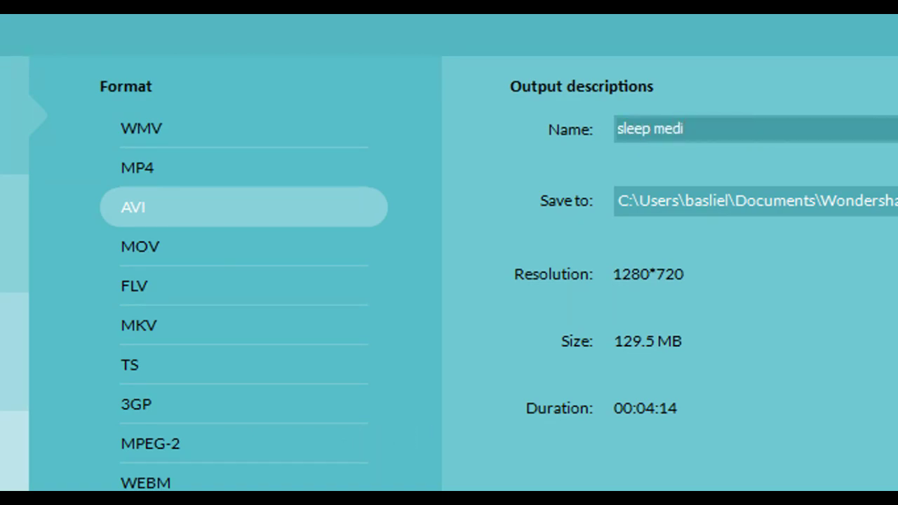
click(665, 123)
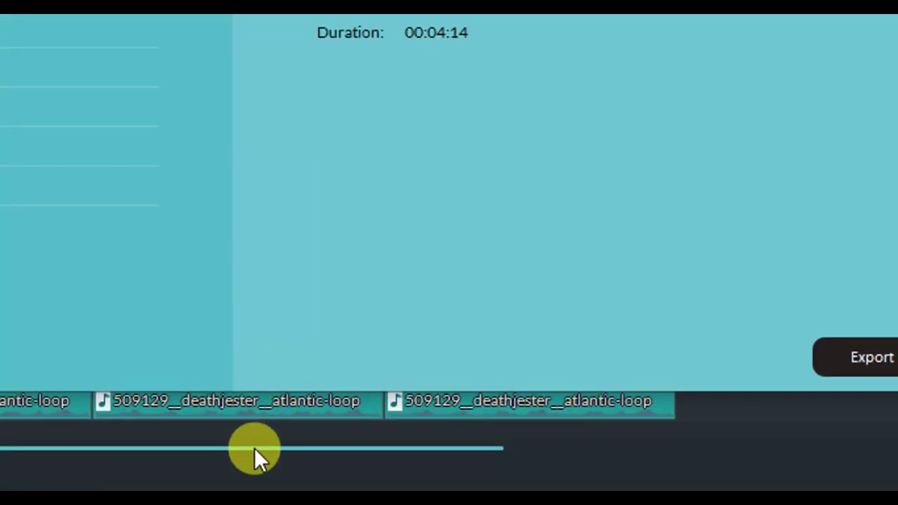
click(277, 491)
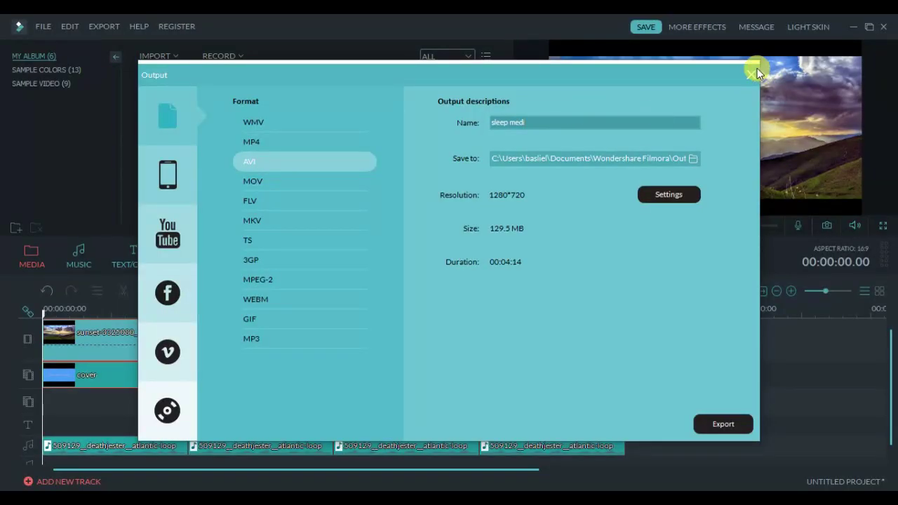
click(751, 74)
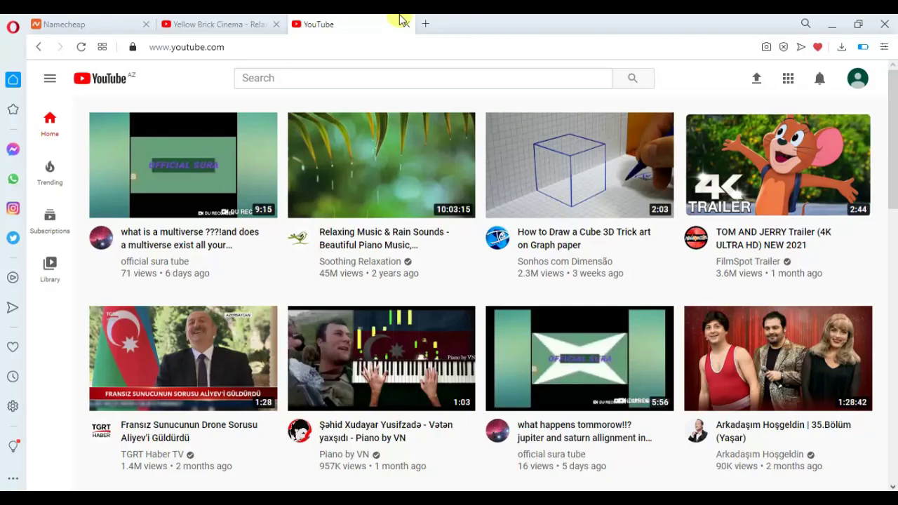
Step: Look through the live videos on the Yellow Brick Cinema channel and return to the YouTube home page to start a search
click(217, 19)
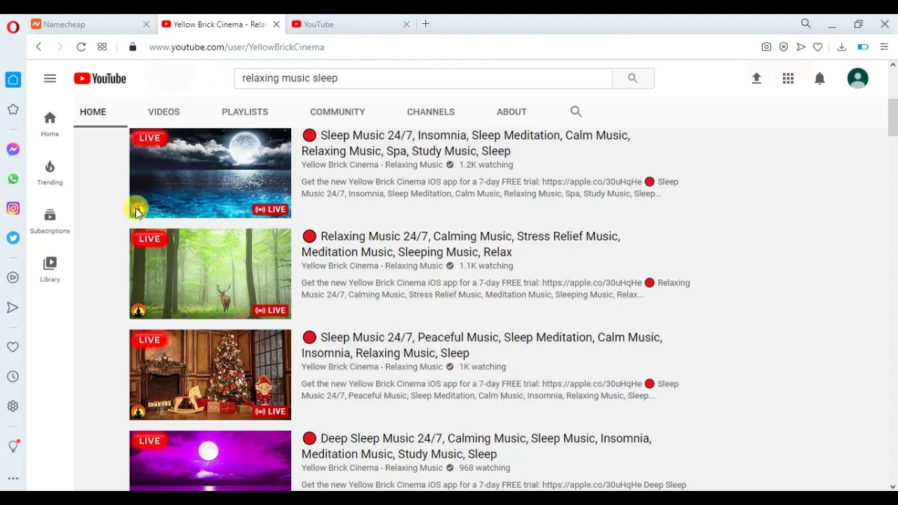
click(353, 24)
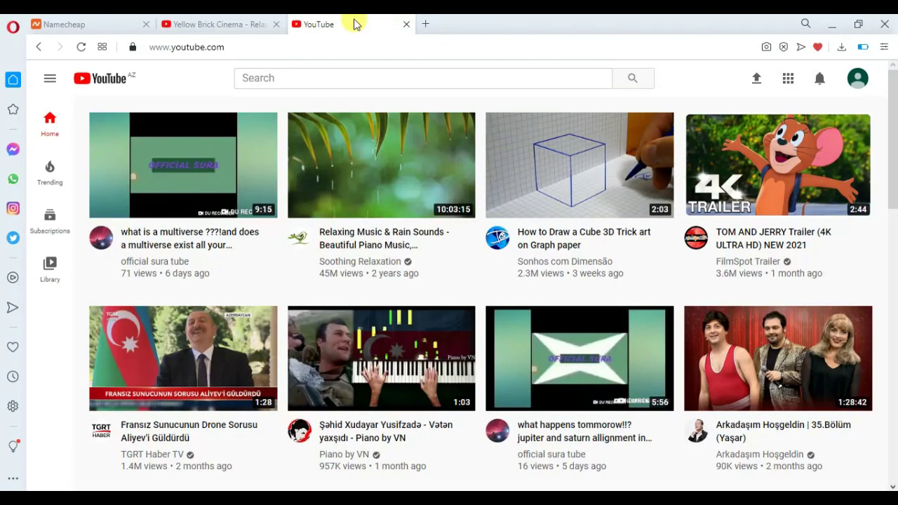
click(337, 83)
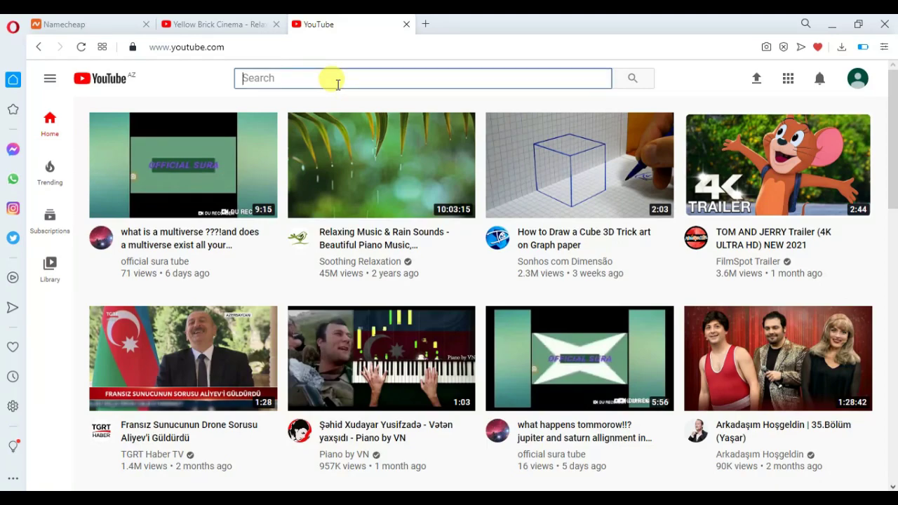